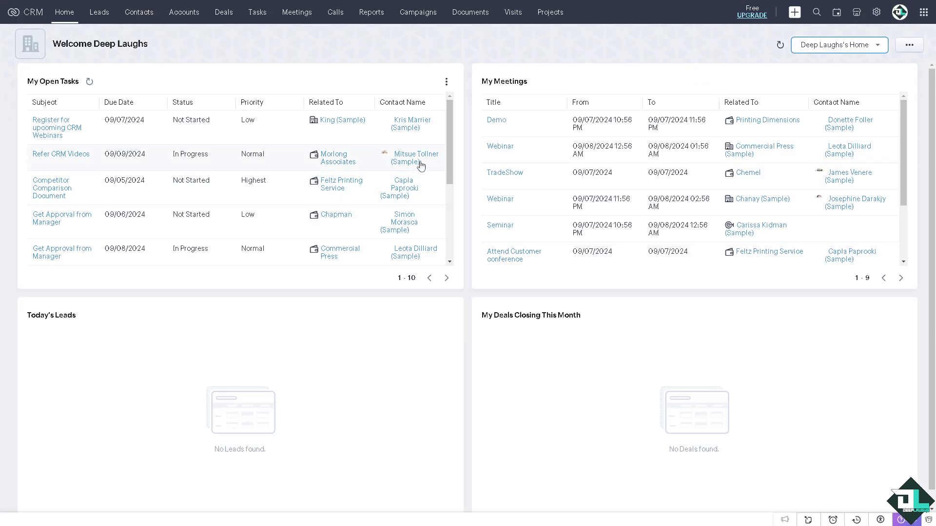
Step: Go to Setup > Channels > Email and show the Email Deliverability tab's authentication domain list
{"action": "left_click", "coordinate": [876, 15]}
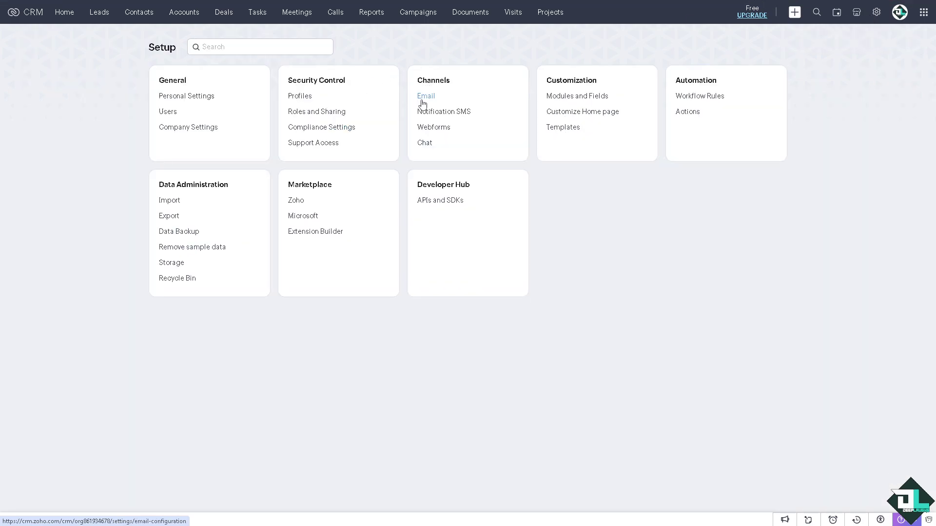
{"action": "left_click", "coordinate": [422, 101]}
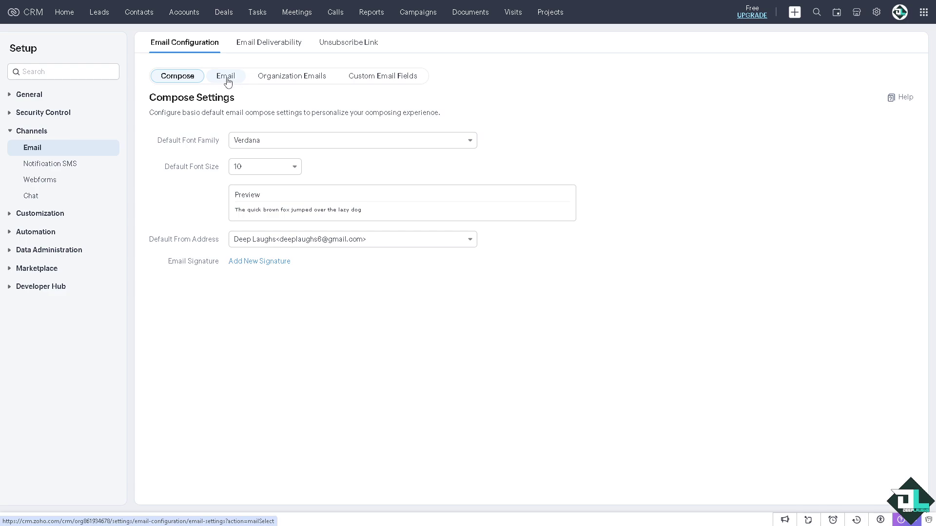
{"action": "left_click", "coordinate": [266, 46]}
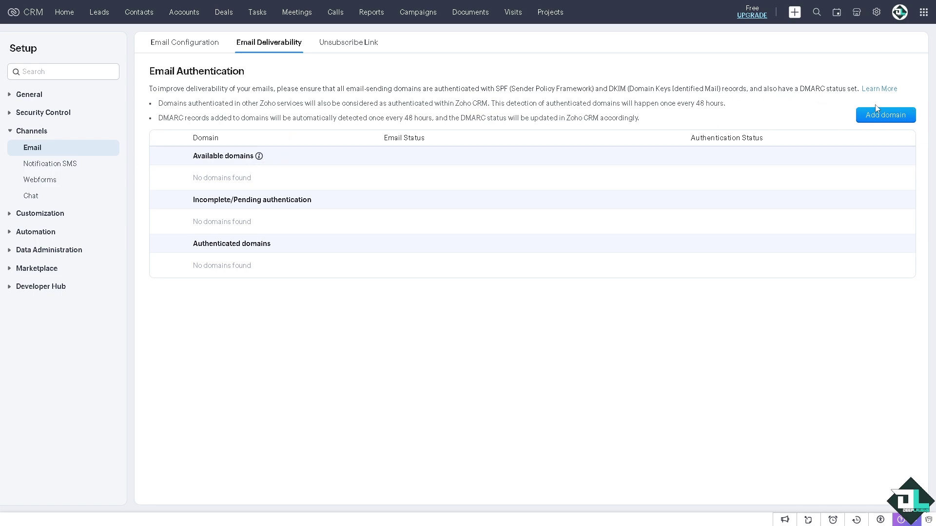
Step: Start adding a domain to authenticate, entering 'dee' in the Email Address field
{"action": "left_click", "coordinate": [886, 115]}
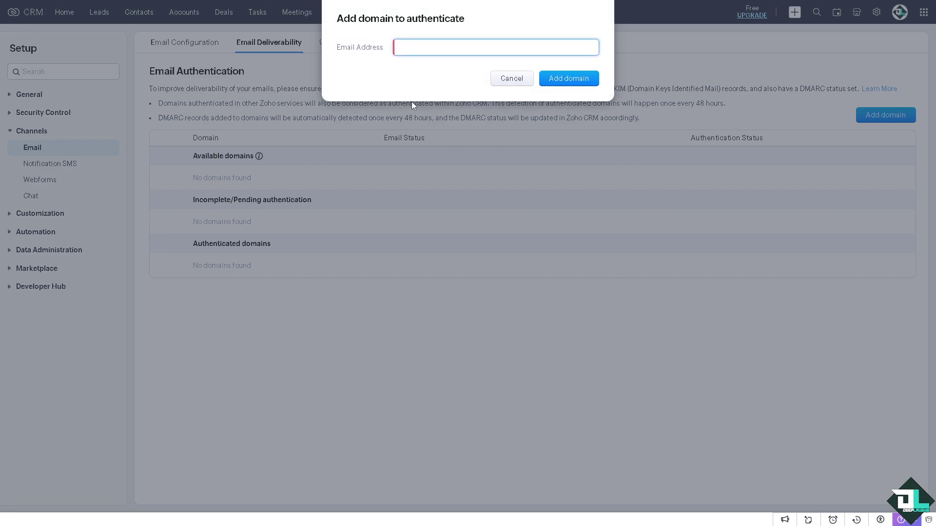
{"action": "type", "text": "dde"}
{"action": "key", "text": "ctrl+a"}
{"action": "type", "text": "dee"}
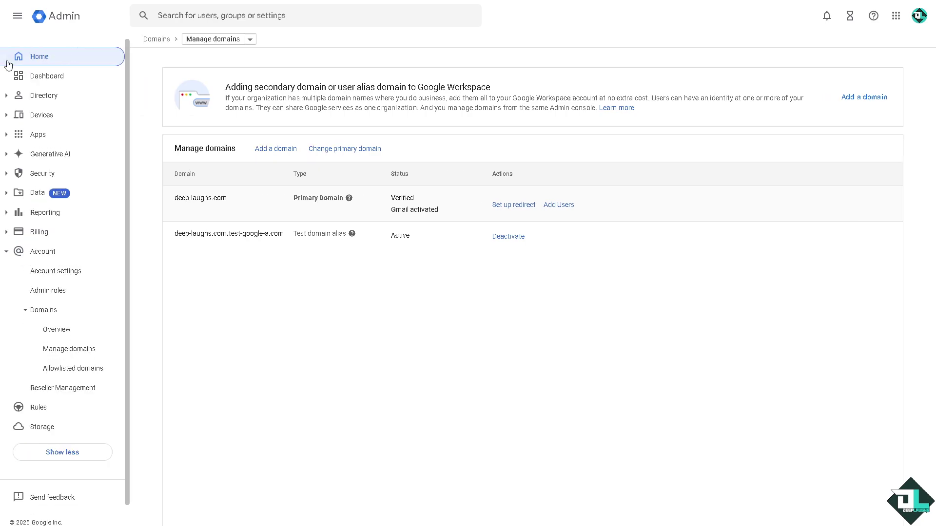
Step: Return to the Google Admin console home showing deep-laughs.com as primary domain
{"action": "left_click", "coordinate": [25, 65]}
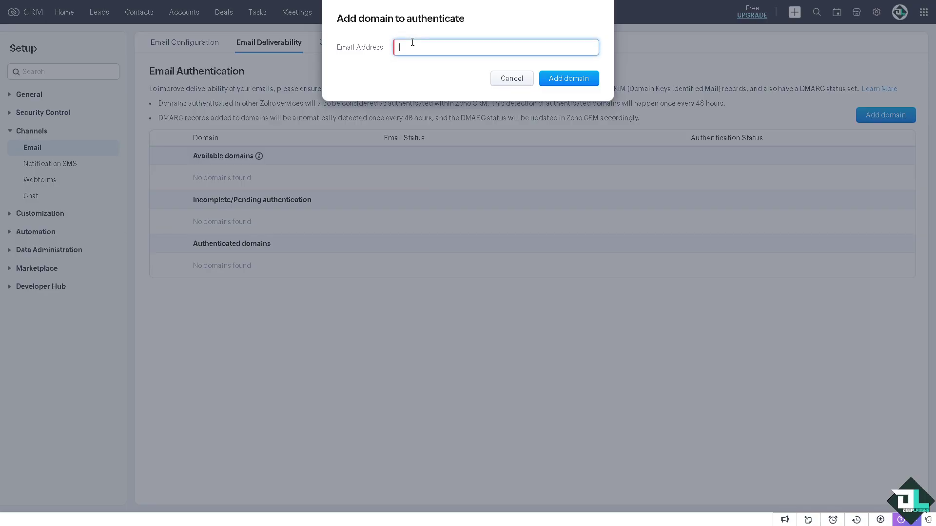
Step: Paste the domain's sending email address and submit deep-laughs.com for authentication
{"action": "key", "text": "ctrl+v"}
{"action": "left_click", "coordinate": [570, 80]}
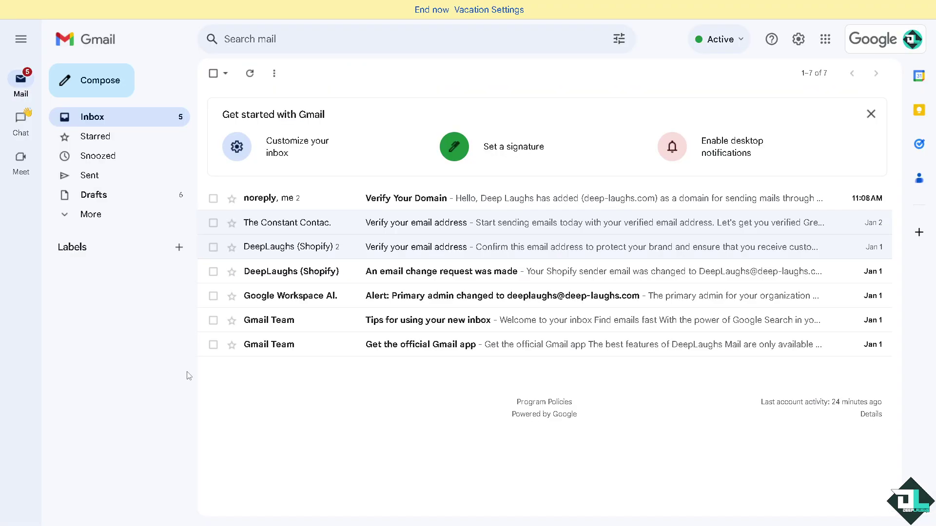
Step: Open the Zoho Verify Your Domain email in Gmail and copy its verification code
{"action": "left_click", "coordinate": [416, 200]}
{"action": "scroll", "coordinate": [413, 376], "scroll_direction": "down", "scroll_amount": 1}
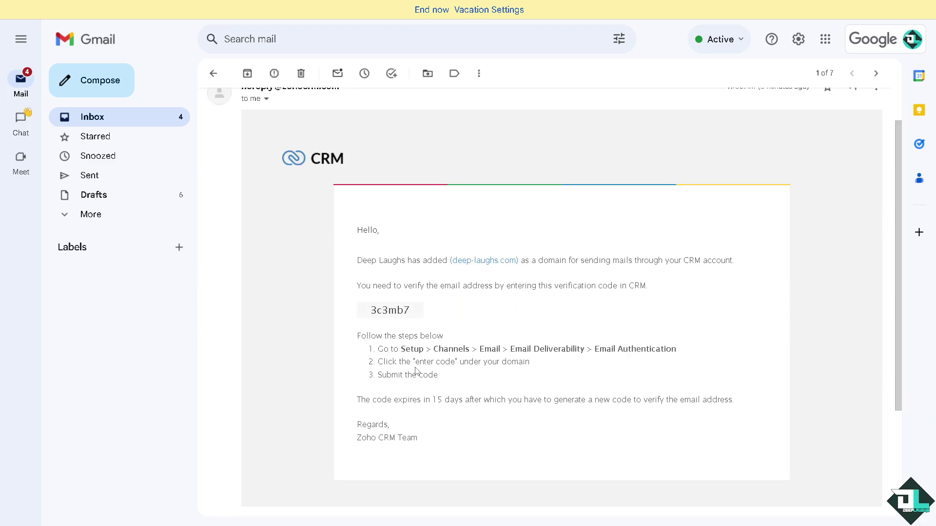
{"action": "left_click_drag", "start_coordinate": [576, 260], "coordinate": [612, 260]}
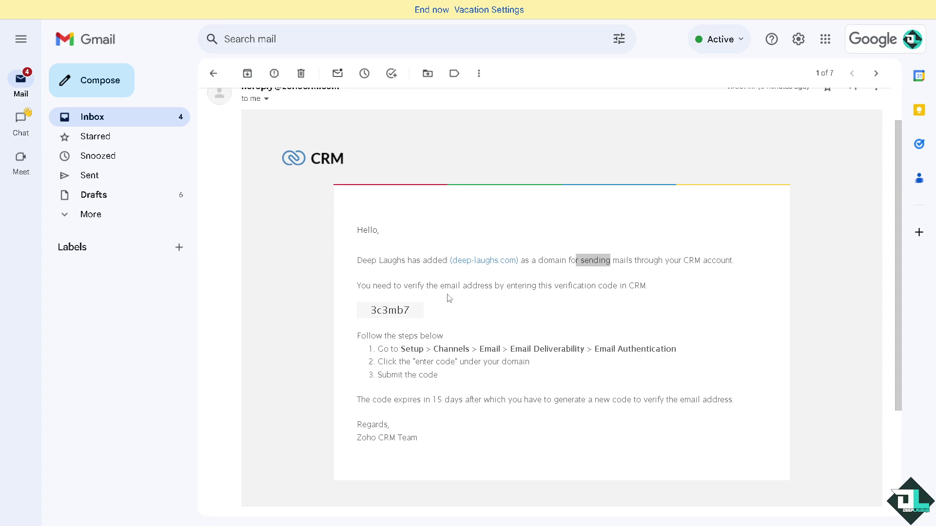
{"action": "left_click_drag", "start_coordinate": [369, 313], "coordinate": [421, 314]}
{"action": "right_click", "coordinate": [406, 312]}
{"action": "left_click", "coordinate": [412, 321]}
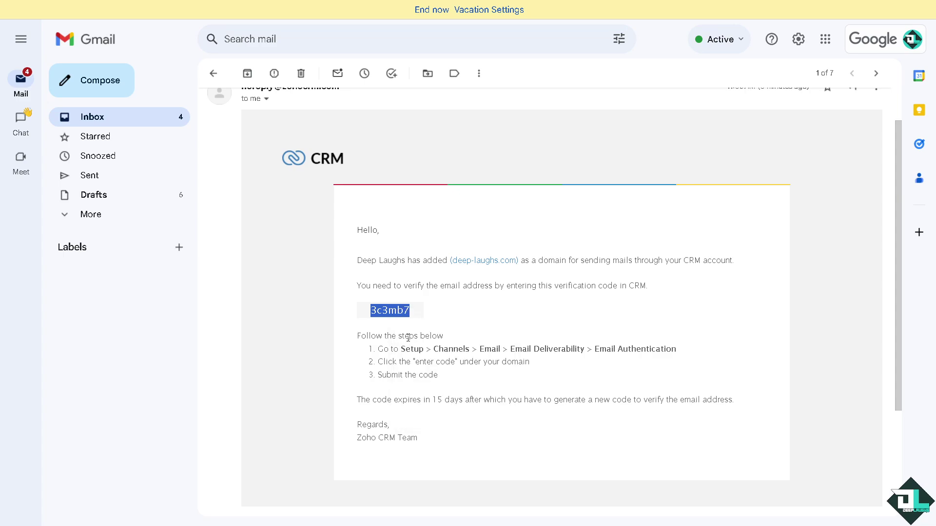
{"action": "left_click", "coordinate": [408, 348]}
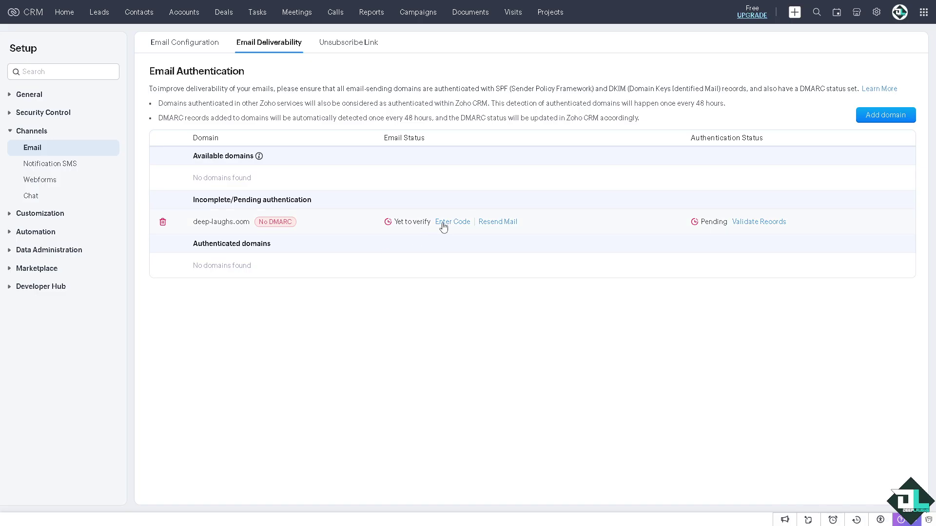
Step: Paste the copied verification code for deep-laughs.com and verify its email
{"action": "left_click", "coordinate": [449, 223]}
{"action": "key", "text": "ctrl+v"}
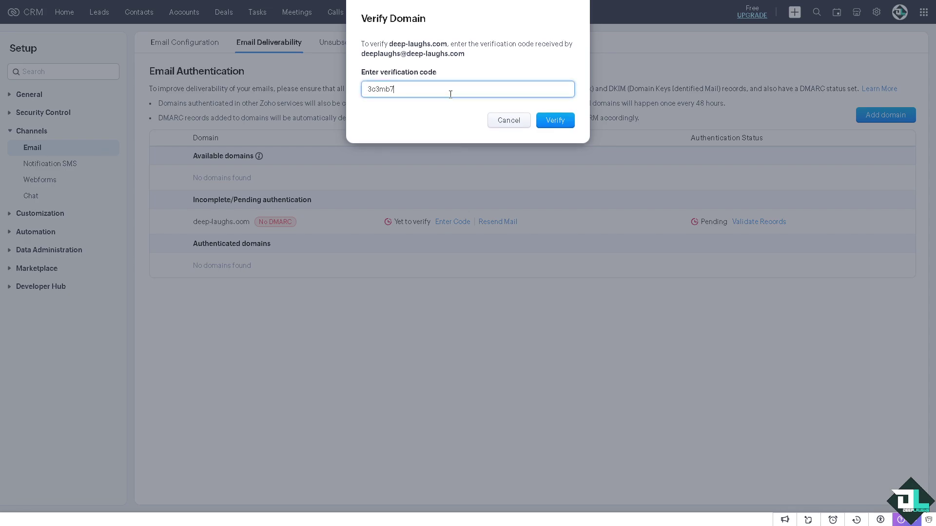
{"action": "left_click", "coordinate": [558, 121]}
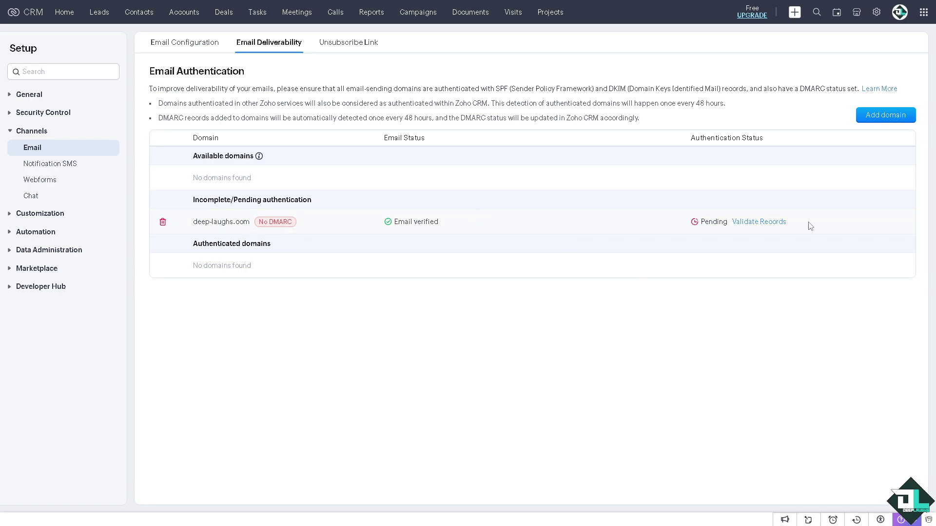
Step: Show deep-laughs.com's DKIM and SPF records and validate them, revealing the missing DKIM record
{"action": "left_click", "coordinate": [765, 221]}
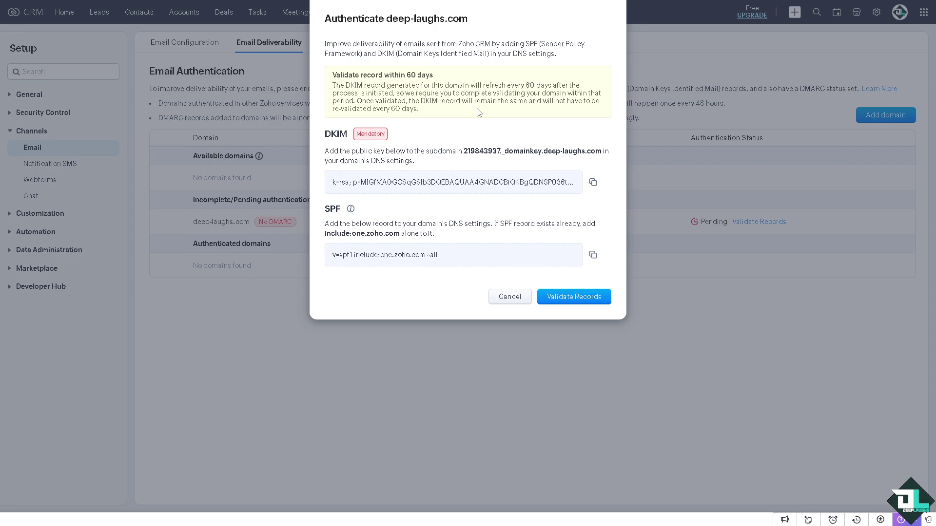
{"action": "left_click", "coordinate": [559, 304]}
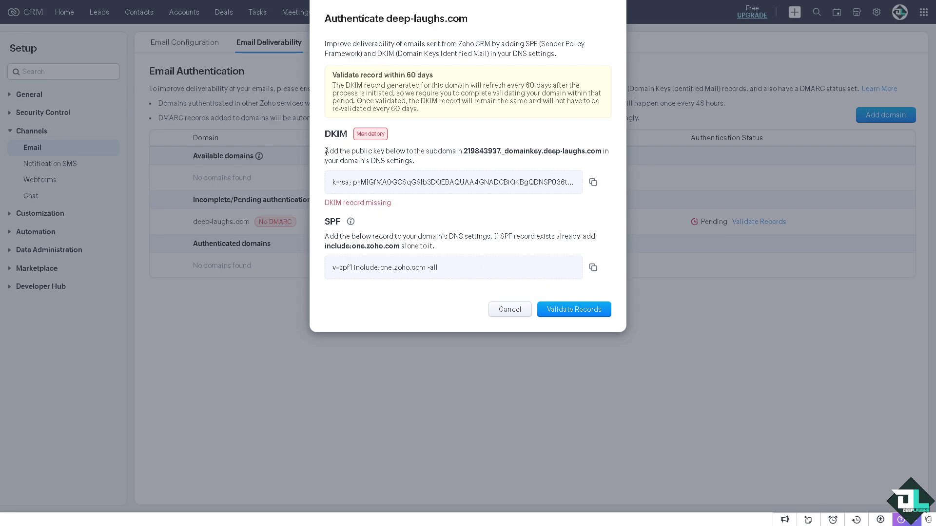
{"action": "left_click_drag", "start_coordinate": [327, 151], "coordinate": [456, 160]}
{"action": "left_click", "coordinate": [455, 160]}
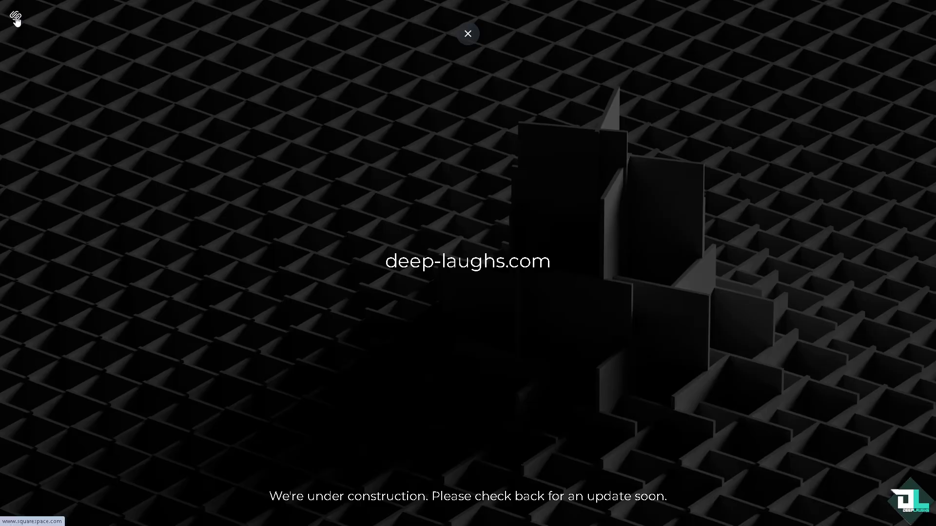
Step: Leave the site preview and go to the Squarespace Domains list from the account menu
{"action": "left_click", "coordinate": [16, 19]}
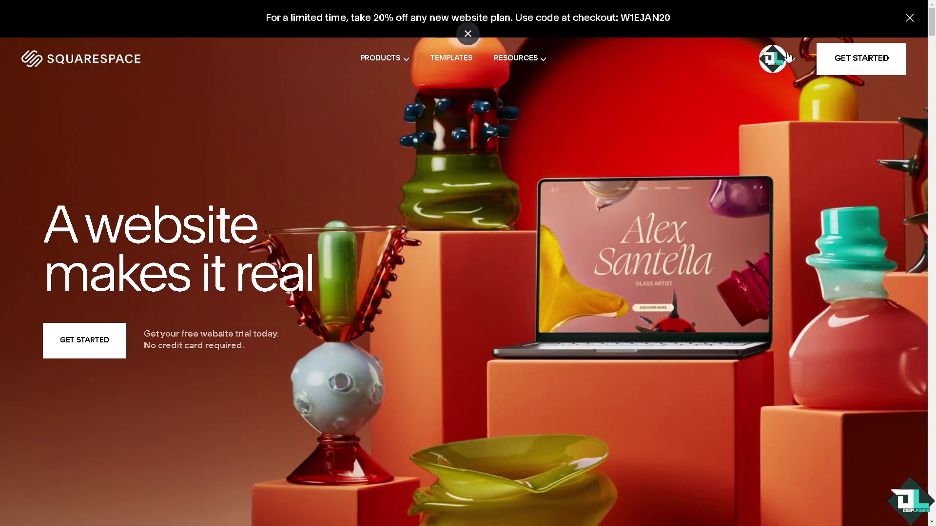
{"action": "left_click", "coordinate": [793, 67]}
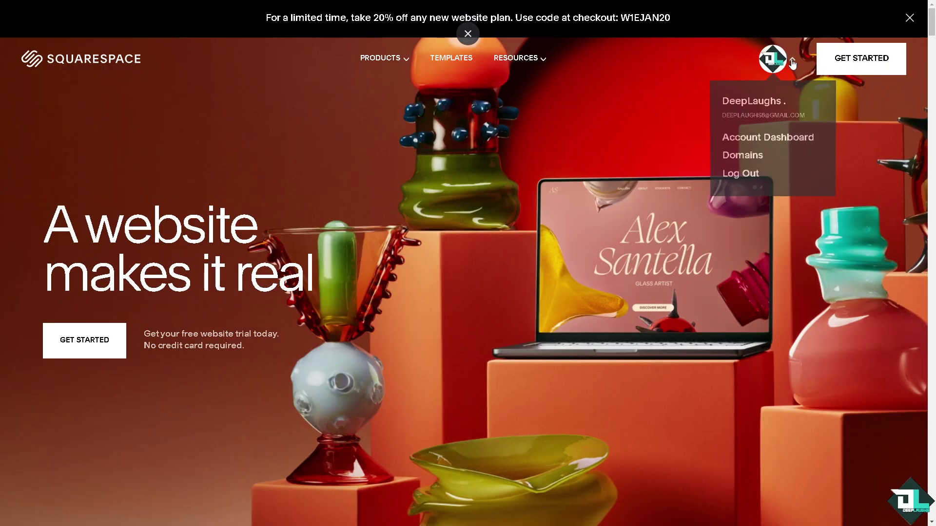
{"action": "left_click", "coordinate": [742, 157]}
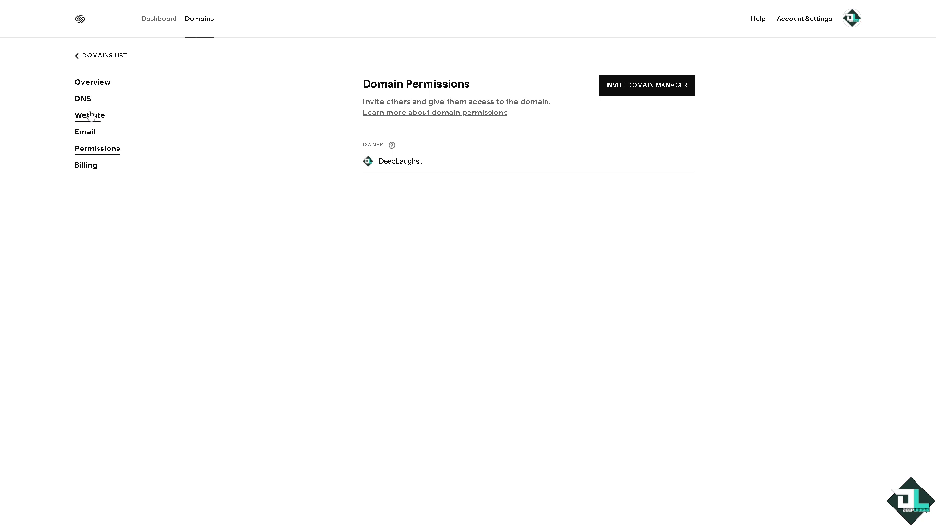
Step: Open deep-laughs.com's DNS settings and start a new custom record of type TXT
{"action": "left_click", "coordinate": [83, 99]}
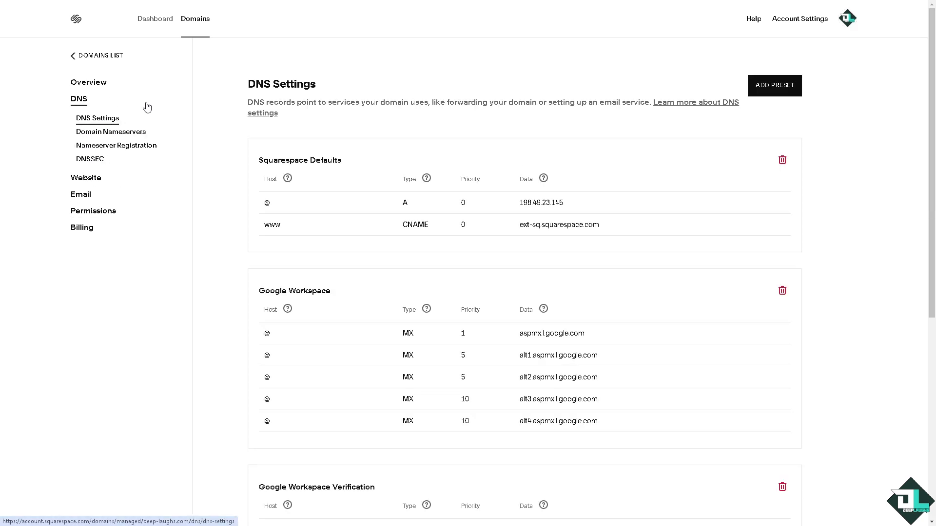
{"action": "scroll", "coordinate": [530, 298], "scroll_direction": "down", "scroll_amount": 7}
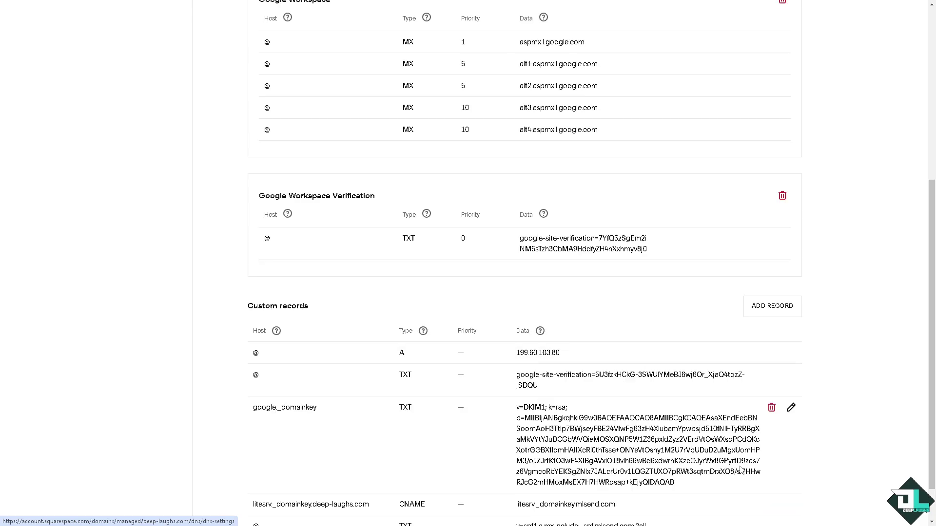
{"action": "mouse_move", "coordinate": [775, 479]}
{"action": "left_click", "coordinate": [772, 257]}
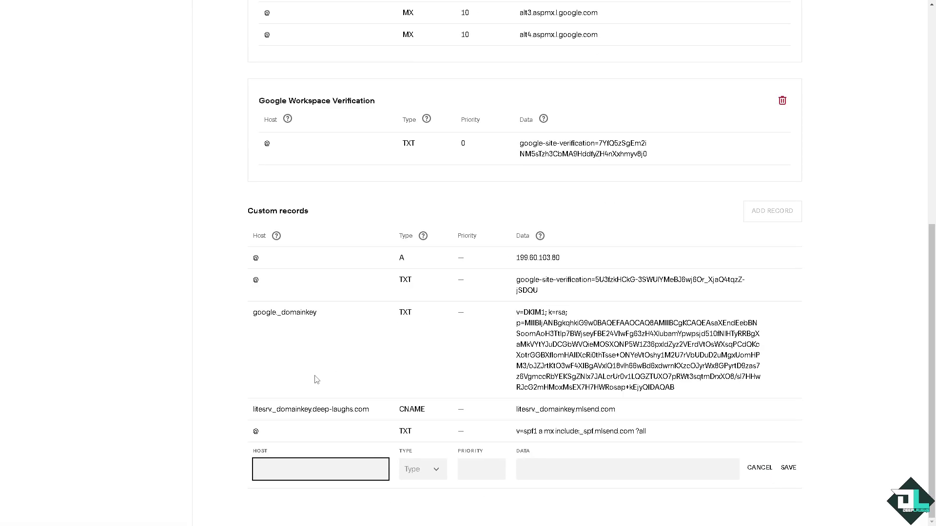
{"action": "left_click", "coordinate": [432, 474]}
{"action": "left_click", "coordinate": [420, 469]}
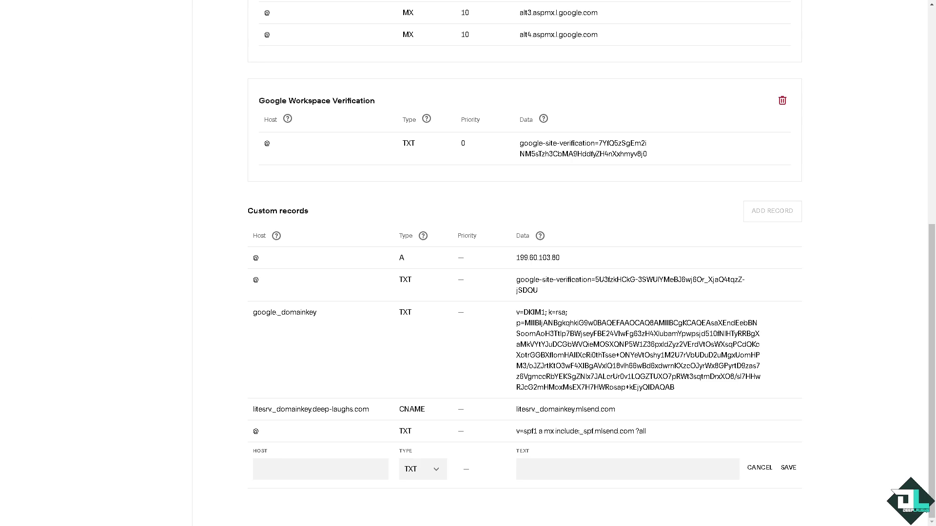
Step: Fill the TXT record with host 219843937._domainkey and the DKIM public key, and save it
{"action": "key", "text": "alt+Tab"}
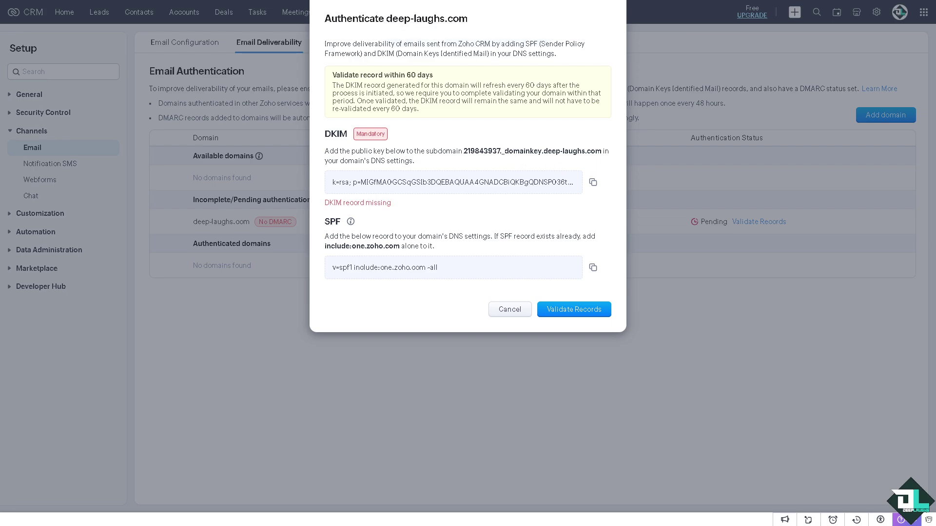
{"action": "key", "text": "alt+Tab"}
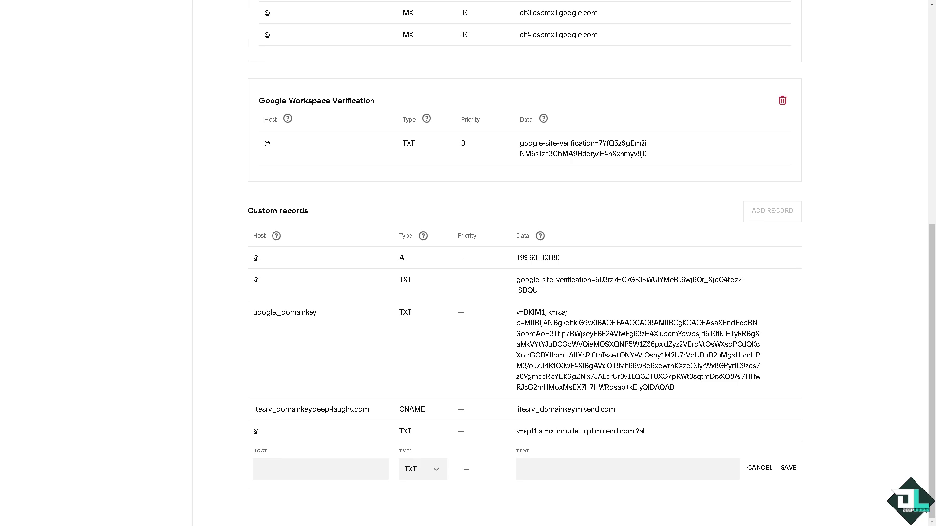
{"action": "left_click", "coordinate": [276, 469]}
{"action": "key", "text": "ctrl+v"}
{"action": "left_click", "coordinate": [171, 445]}
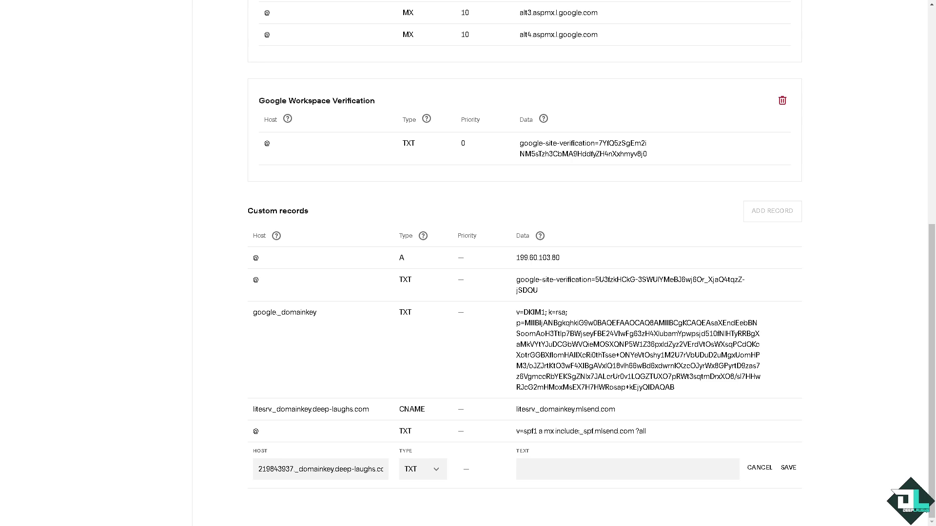
{"action": "left_click", "coordinate": [536, 469]}
{"action": "key", "text": "ctrl+v"}
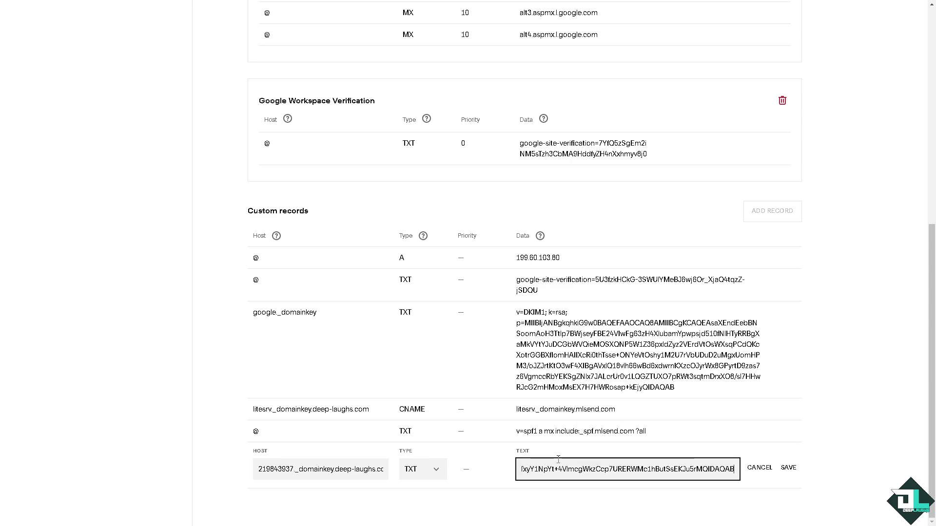
{"action": "left_click", "coordinate": [788, 468]}
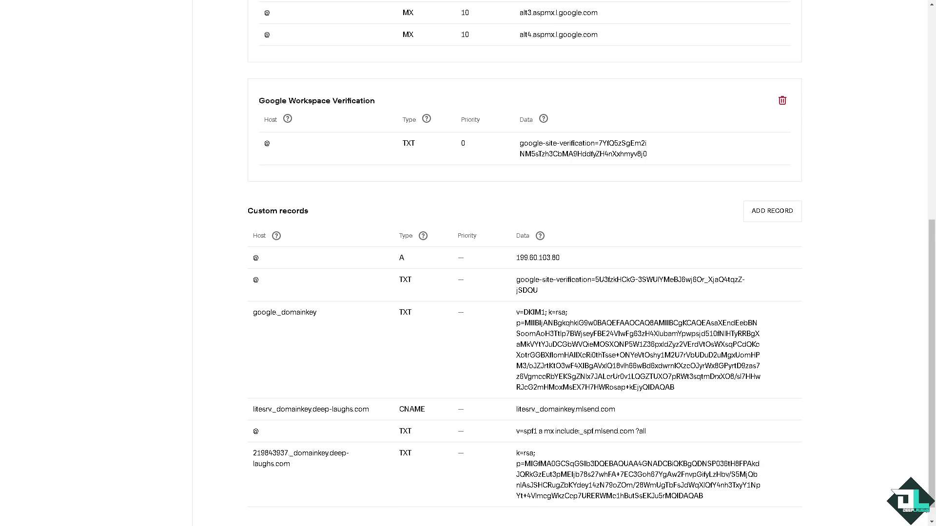
{"action": "key", "text": "alt+Tab"}
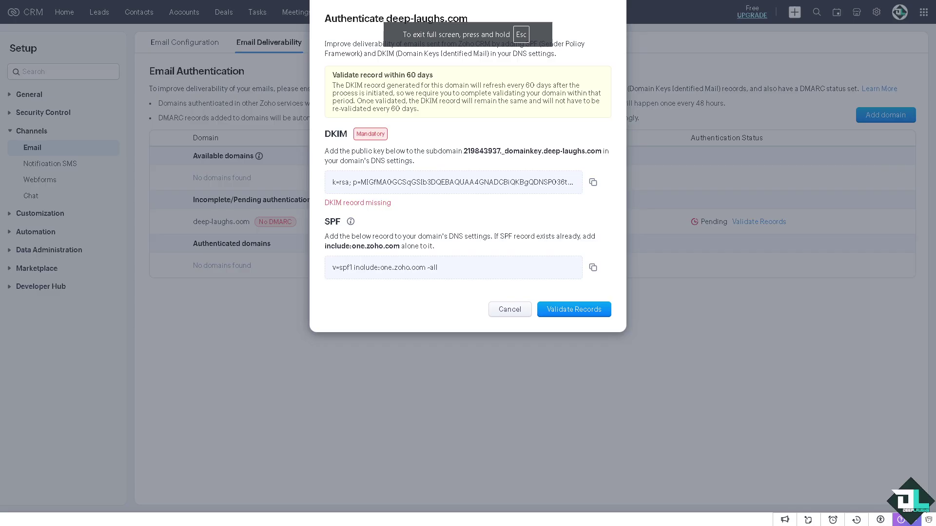
Step: Request validation of deep-laughs.com's DNS records and reopen its Authenticate dialog
{"action": "left_click", "coordinate": [568, 313]}
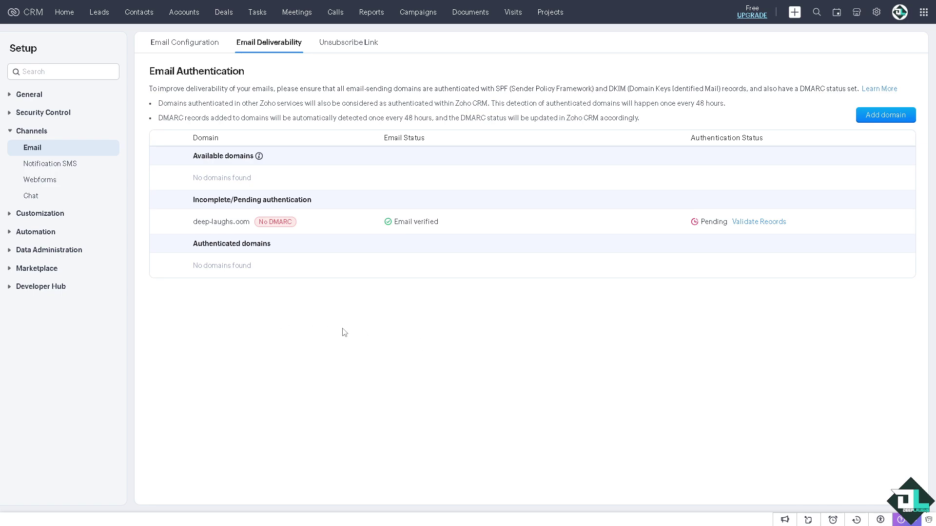
{"action": "left_click", "coordinate": [760, 223]}
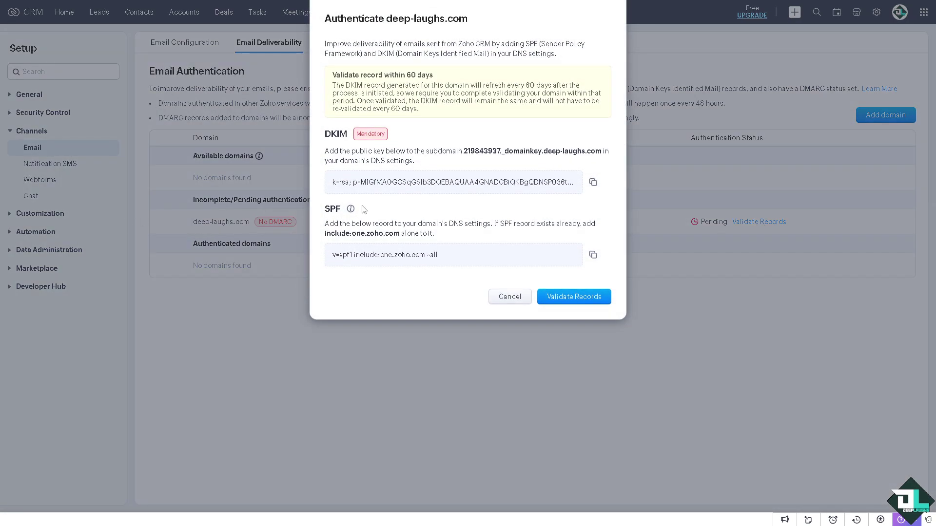